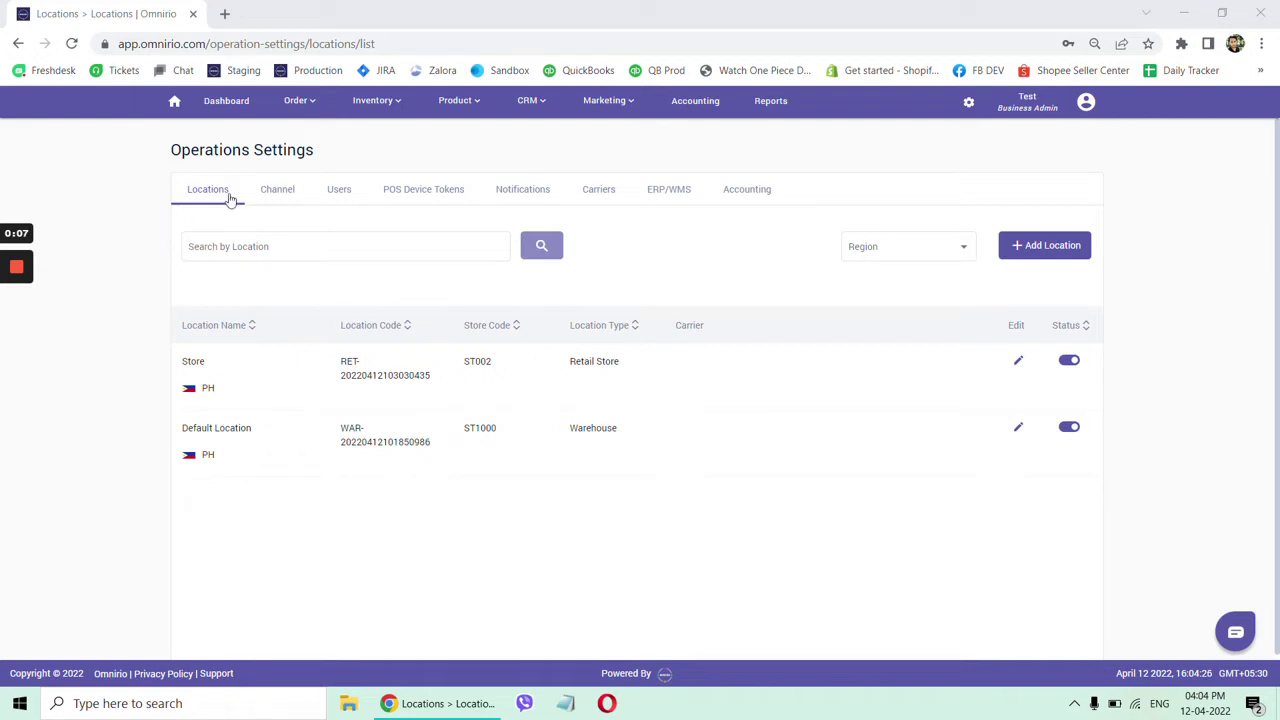
# - Open the Channel settings and start adding a new sales channel
pyautogui.click(265, 189)
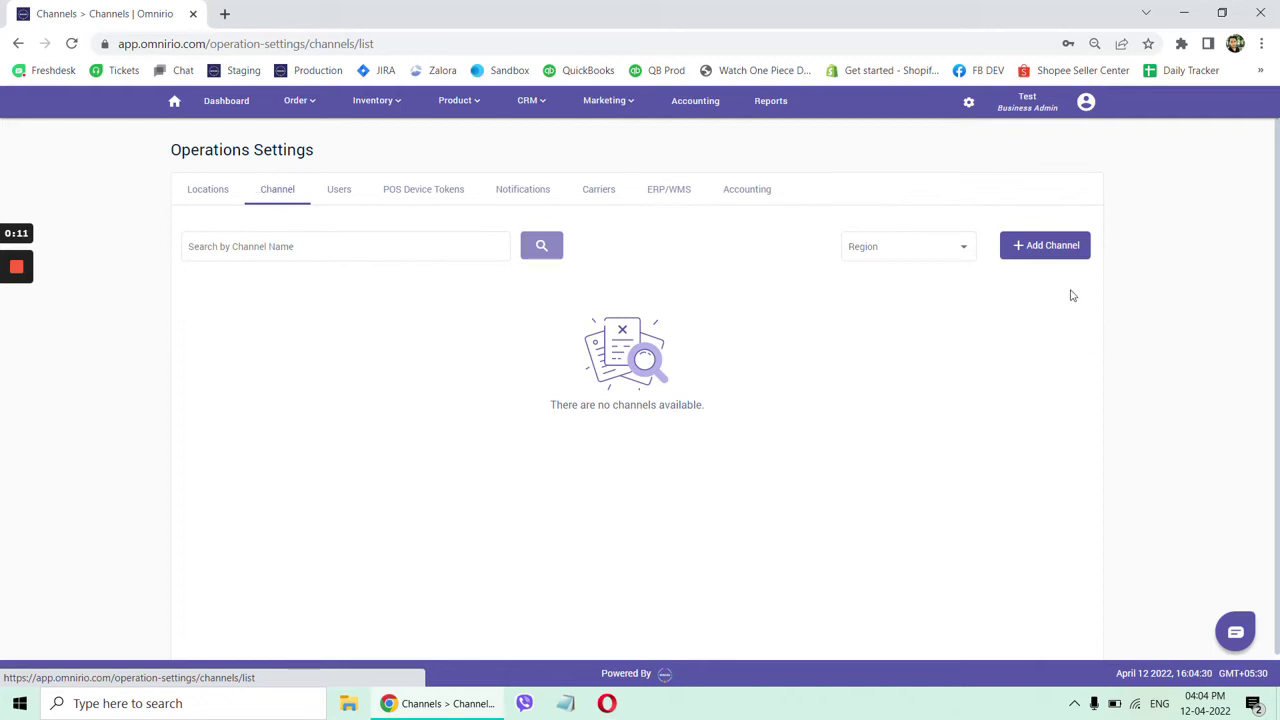
pyautogui.click(1062, 254)
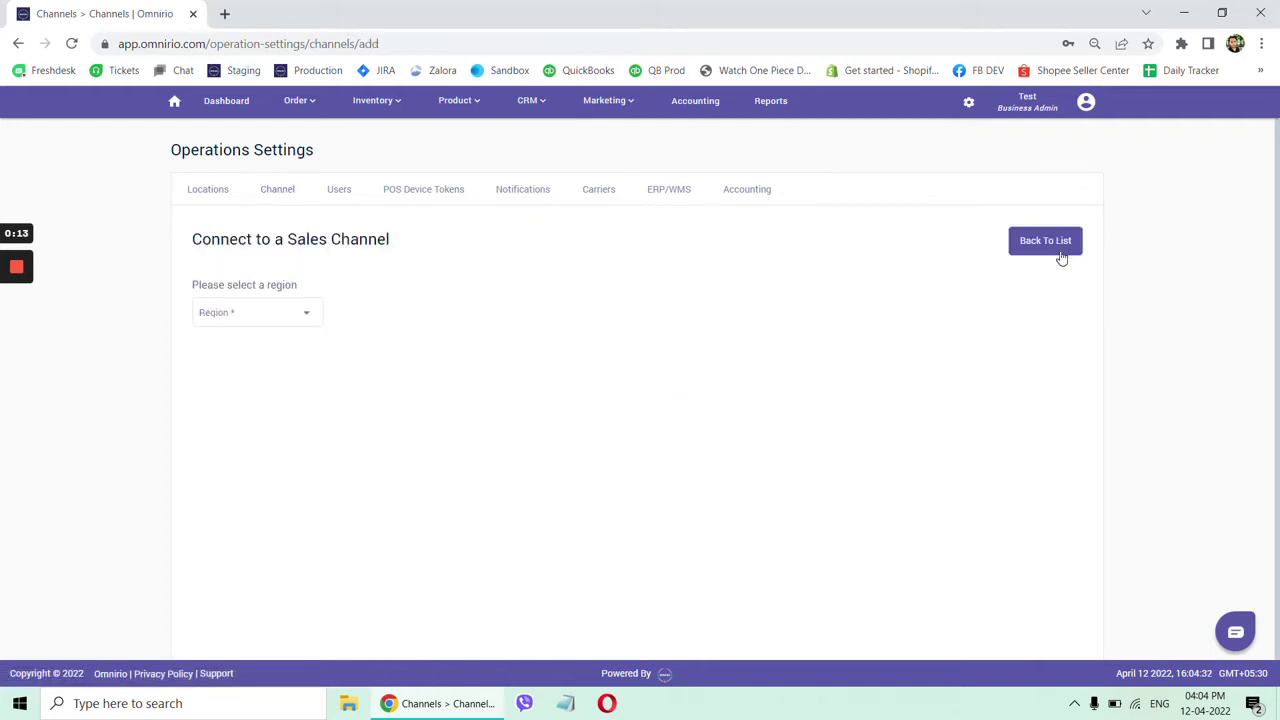
# - Choose Philippines as the region and pick Shopify as the channel to connect
pyautogui.click(310, 317)
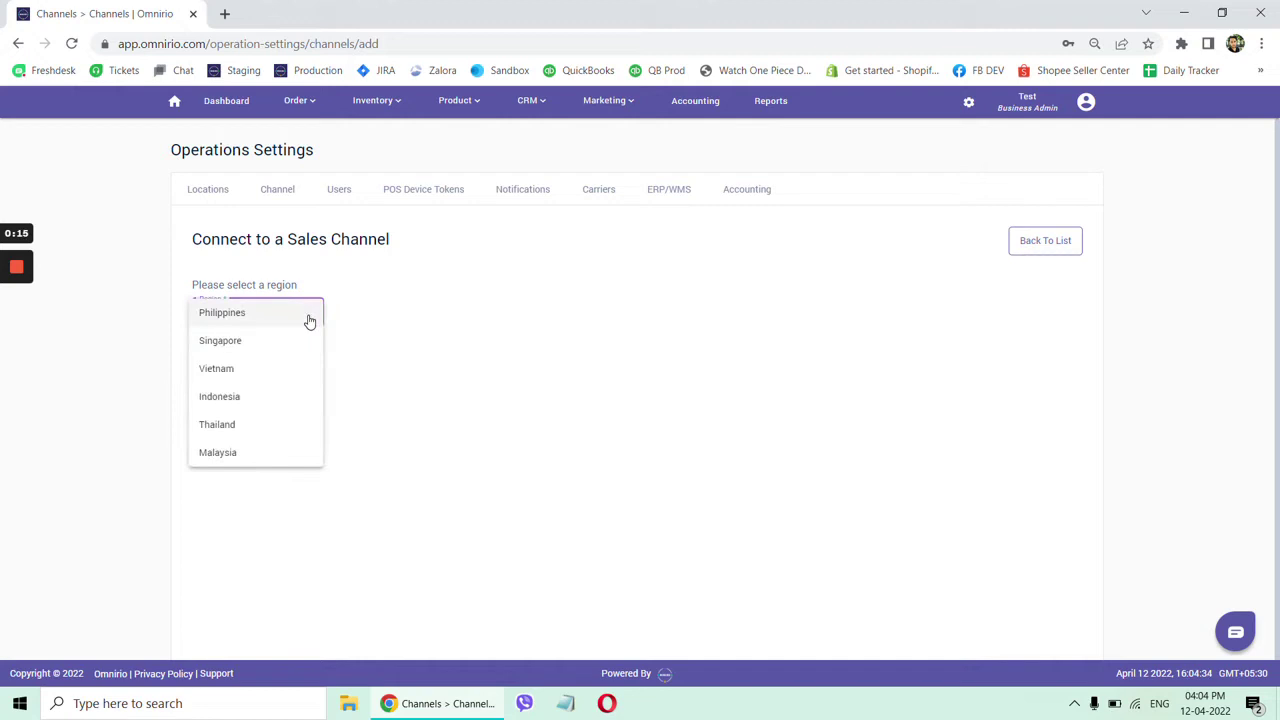
pyautogui.click(310, 318)
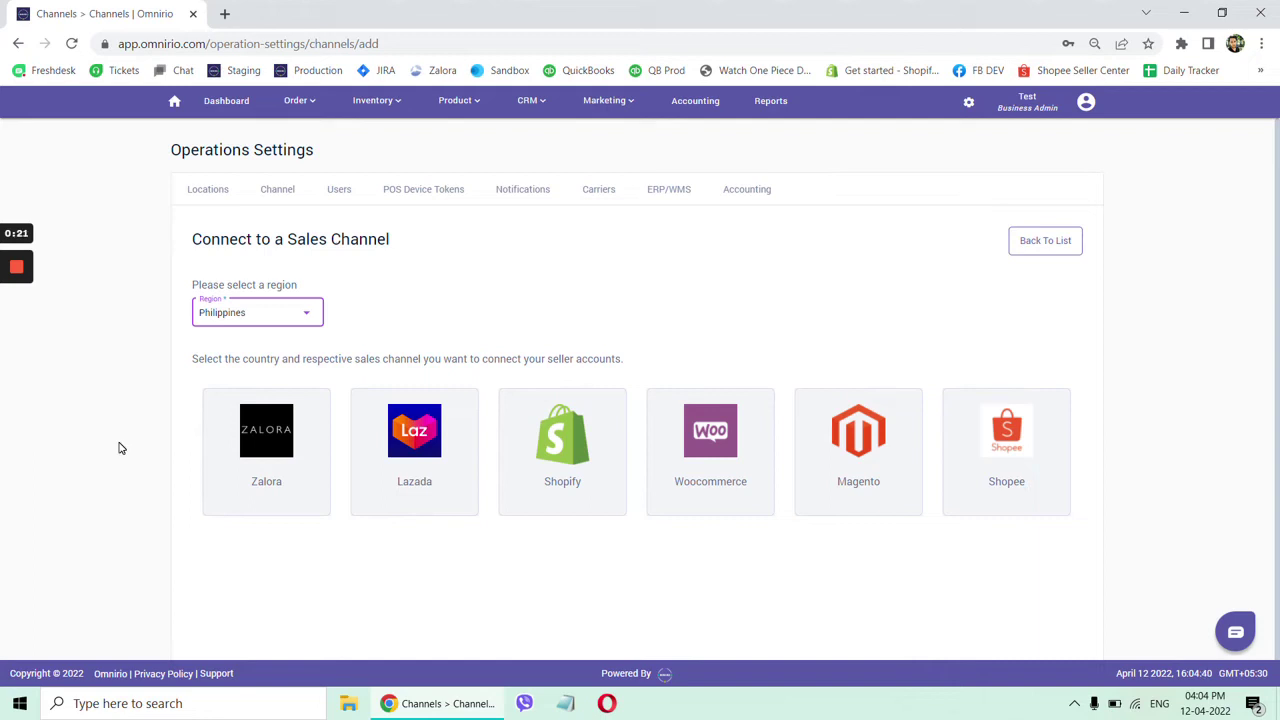
pyautogui.scroll(-1, 118, 448)
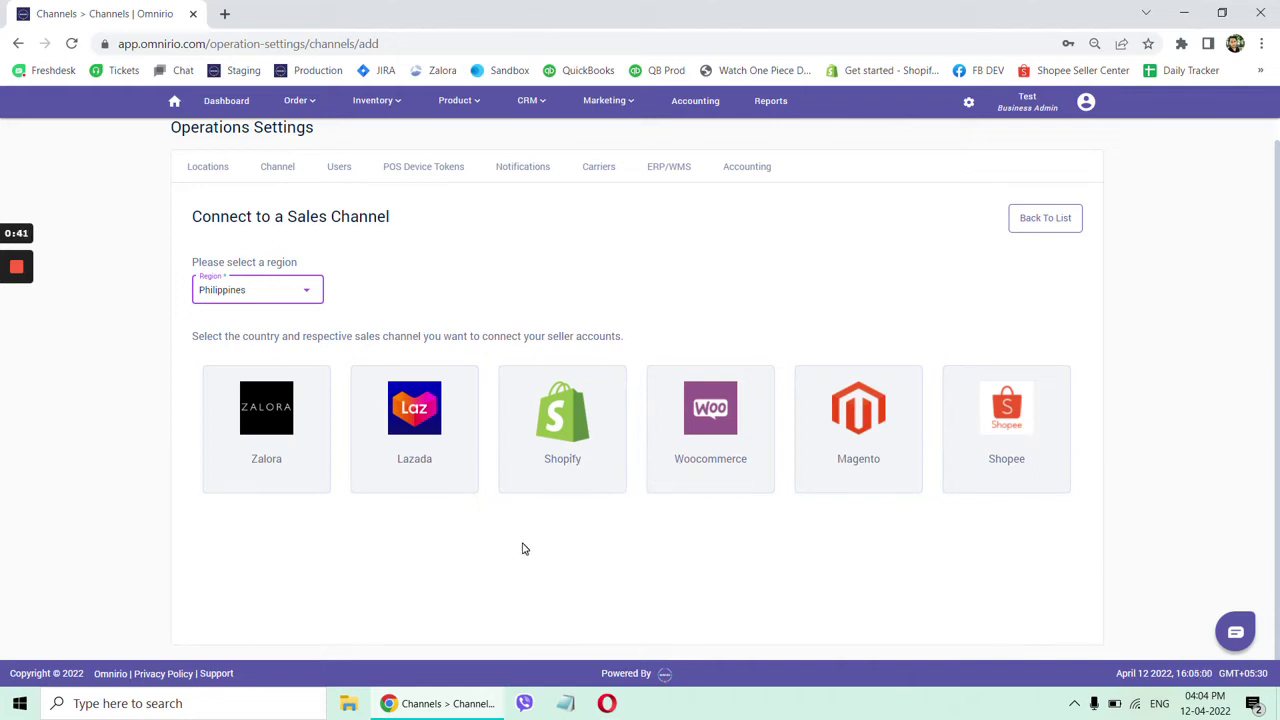
pyautogui.click(557, 463)
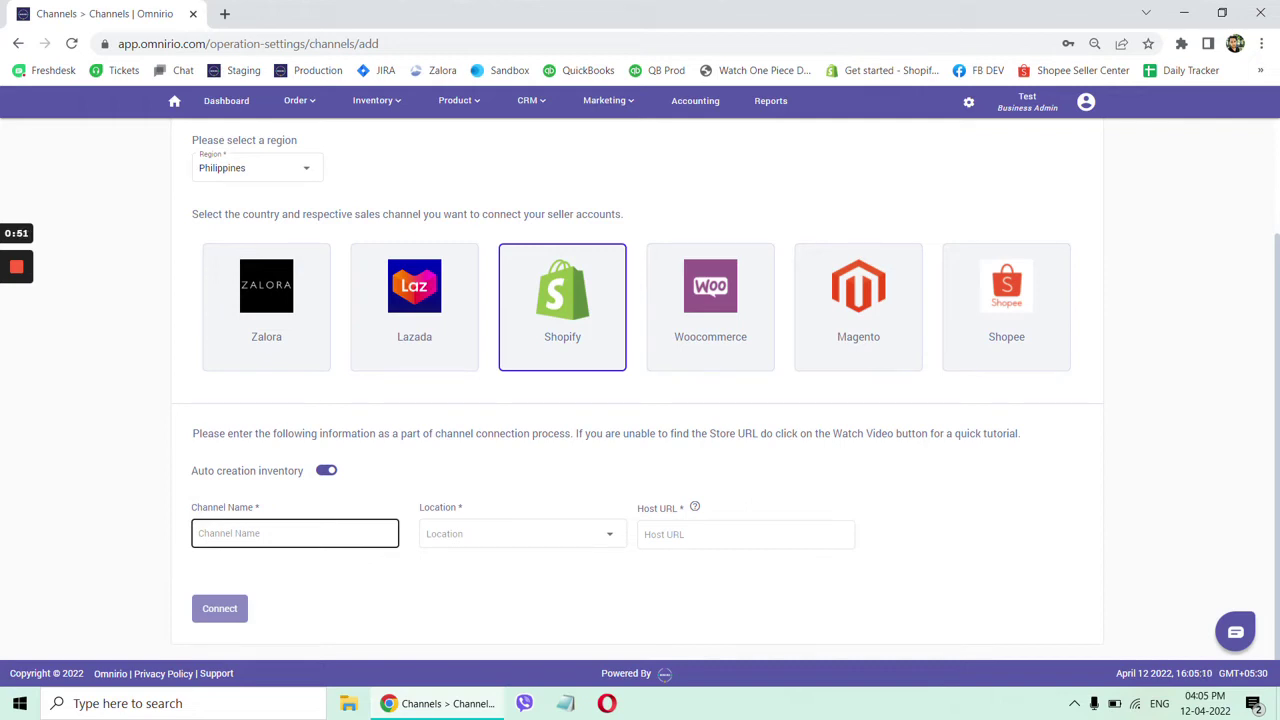
# - Open the Location list and close it without choosing a location
pyautogui.click(414, 554)
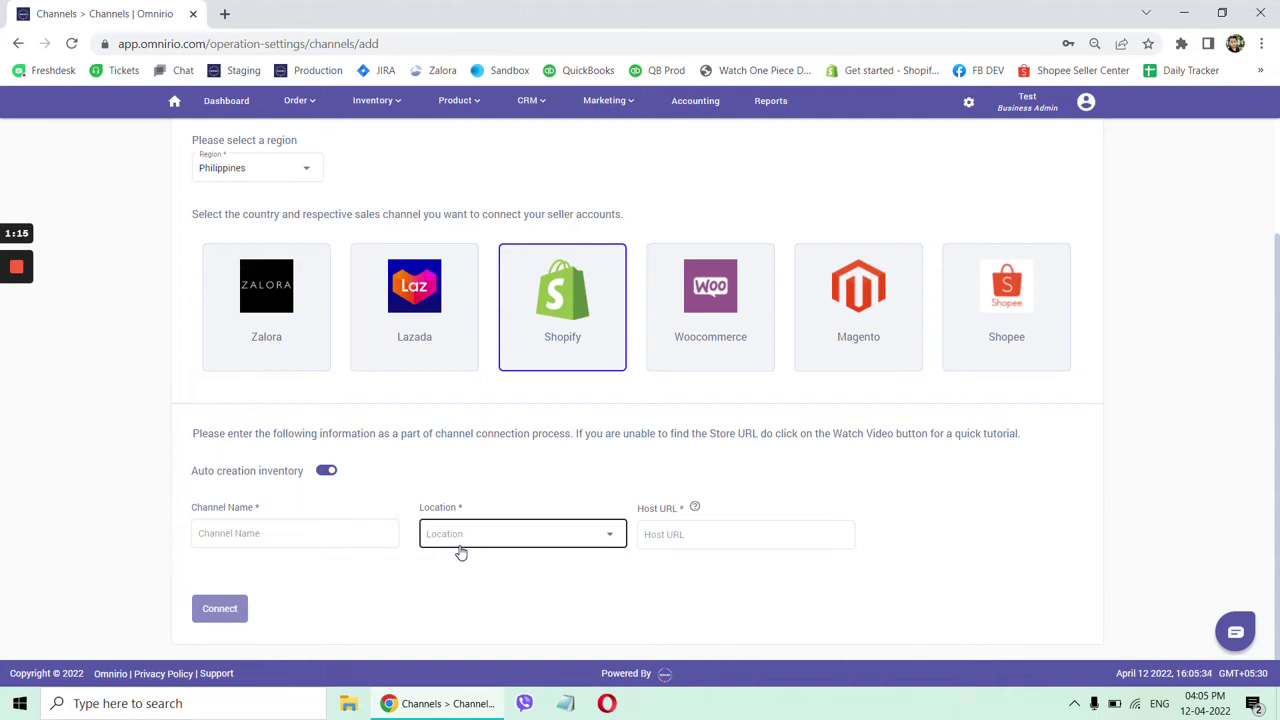
pyautogui.click(461, 553)
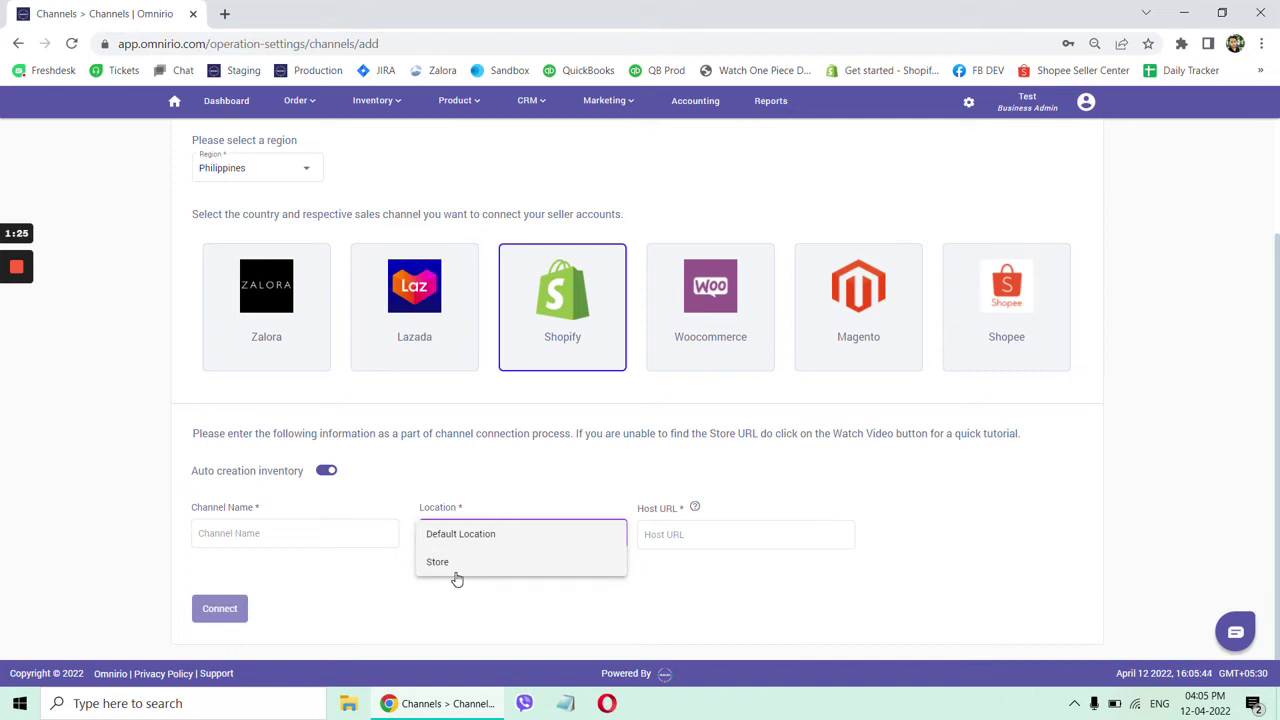
pyautogui.click(416, 611)
# - Enter shopname.myshopify.com as the host URL, then switch the channel to WooCommerce
pyautogui.click(660, 535)
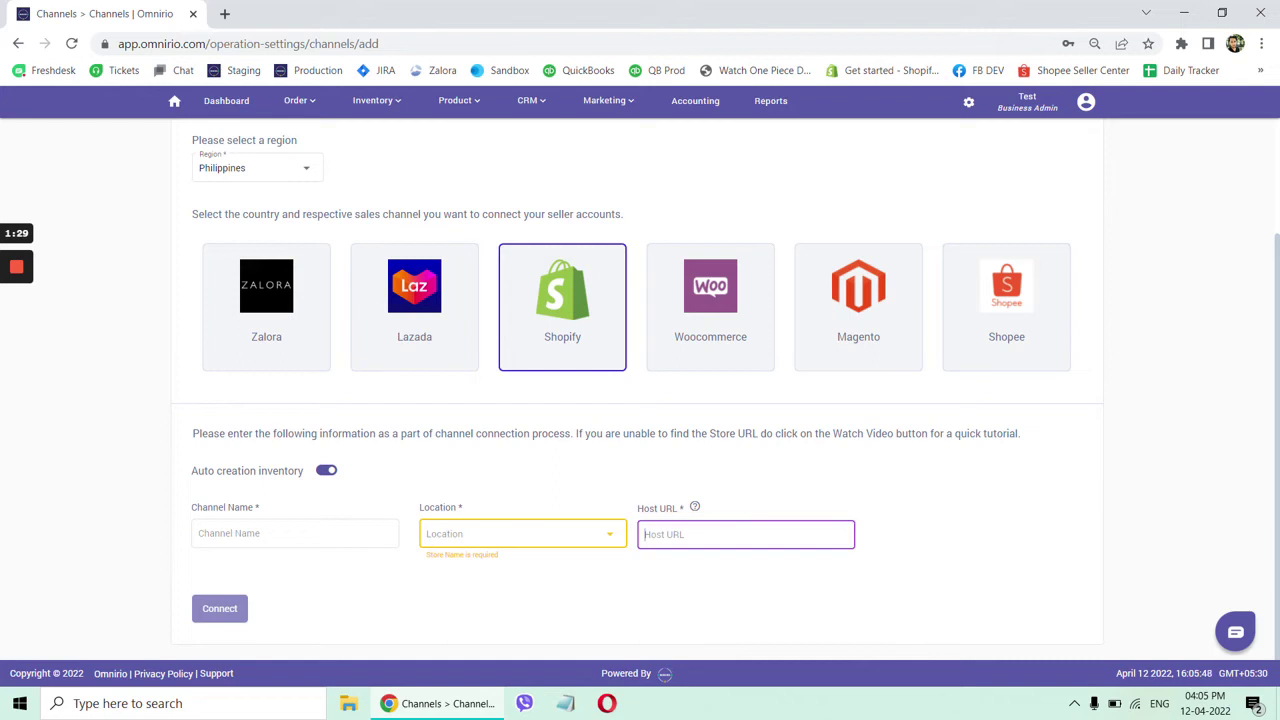
pyautogui.write('shopm')
pyautogui.press('BackSpace')
pyautogui.write('name')
pyautogui.write('.myshopi')
pyautogui.write('fy.')
pyautogui.write('com')
pyautogui.click(705, 363)
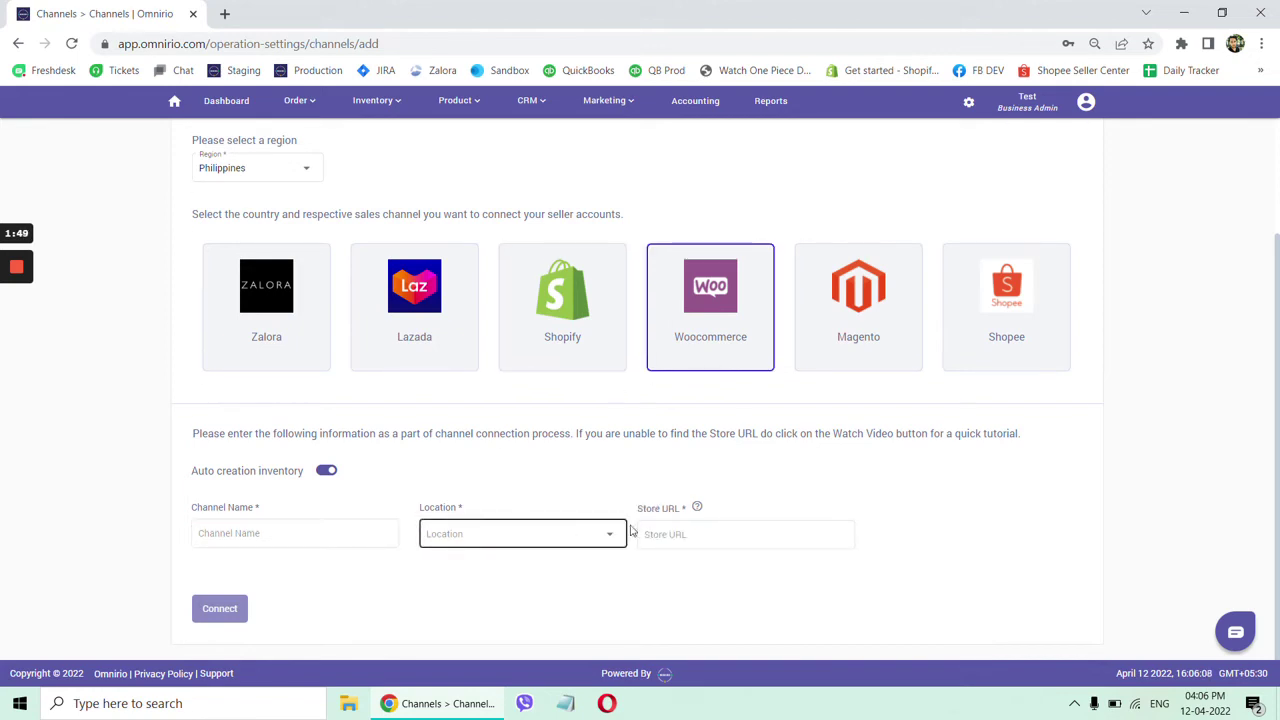
# - Try the WooCommerce, Shopee and Lazada channel forms, ending with Zalora selected
pyautogui.click(665, 531)
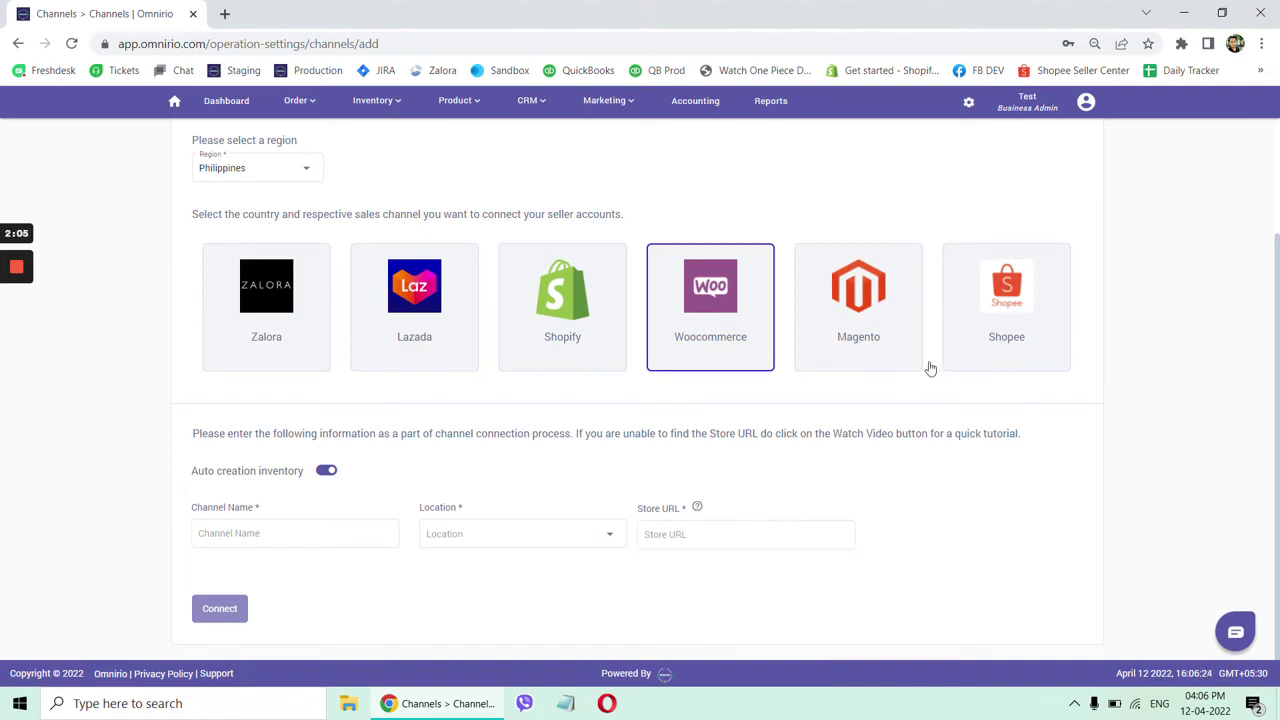
pyautogui.click(978, 329)
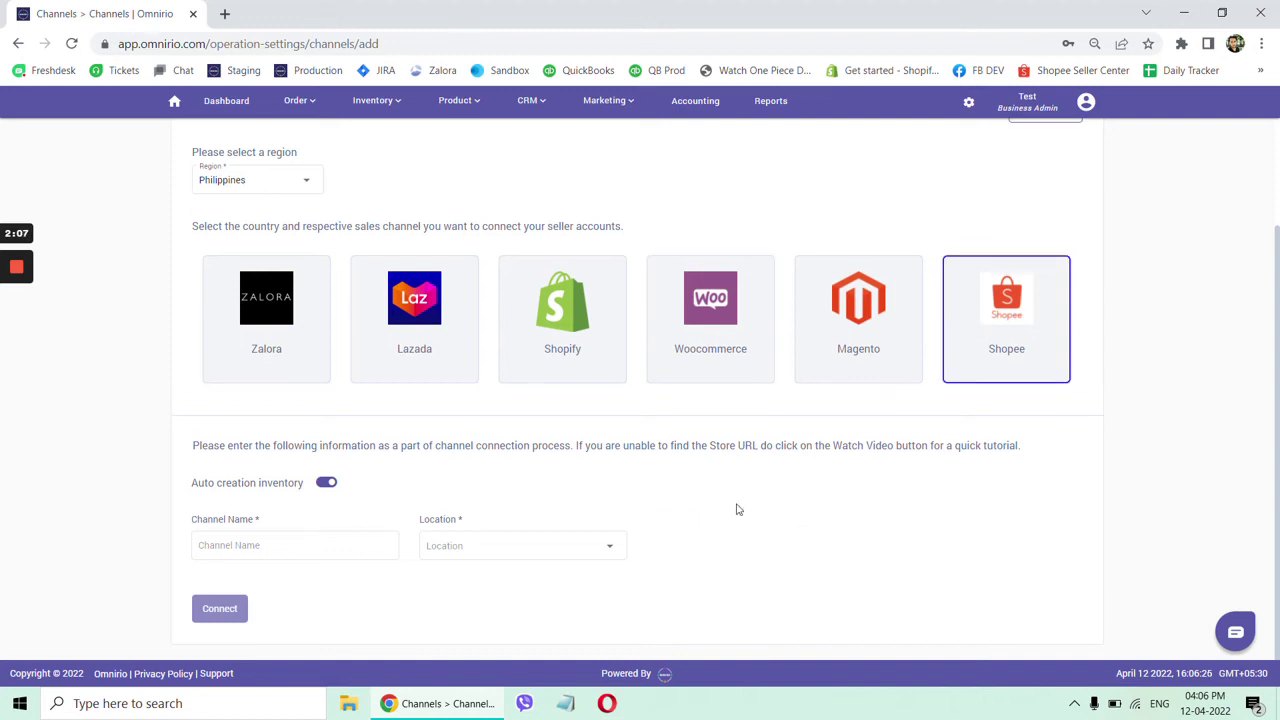
pyautogui.click(308, 553)
pyautogui.click(421, 350)
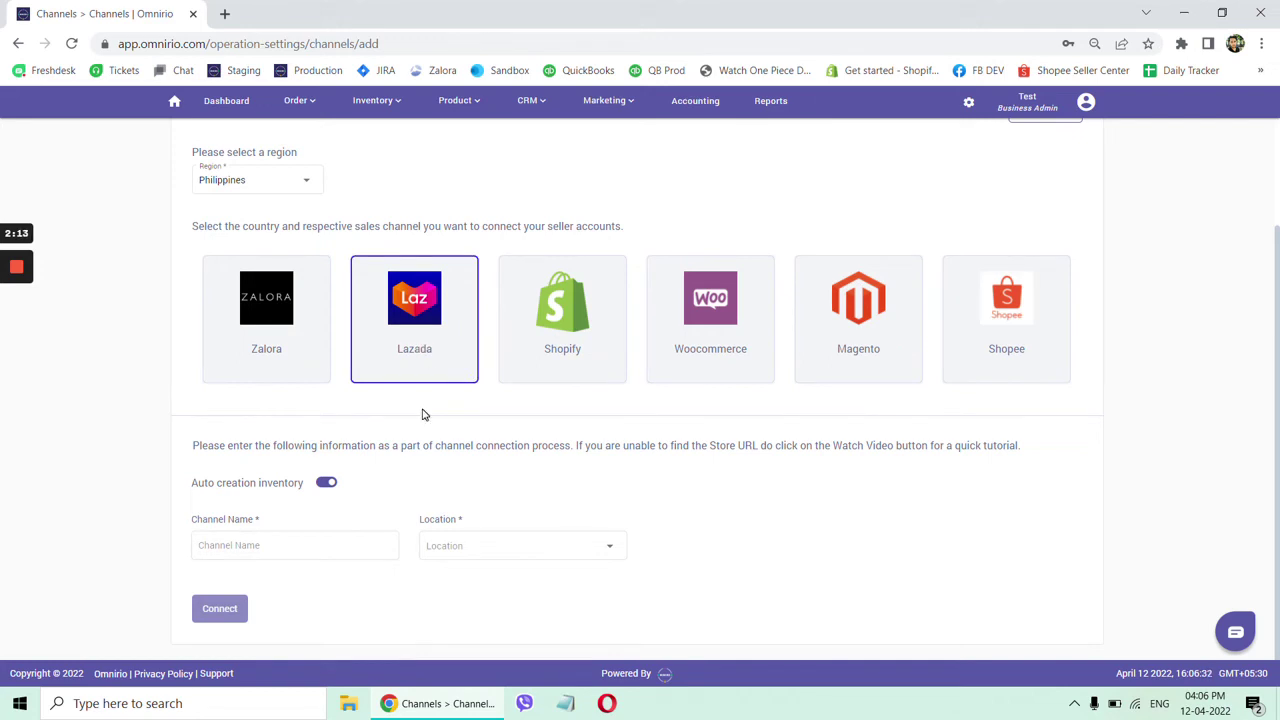
pyautogui.click(287, 361)
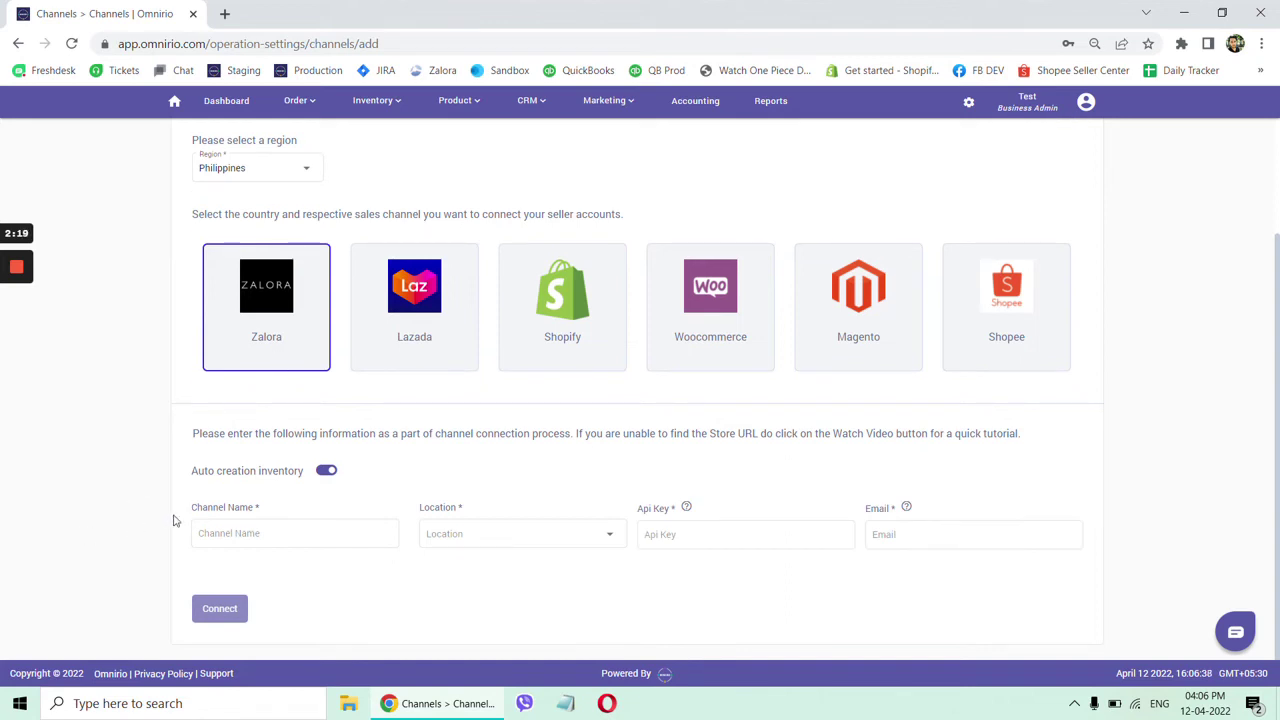
# - Move between Zalora's Api Key and Email fields, then switch back to Lazada
pyautogui.click(652, 524)
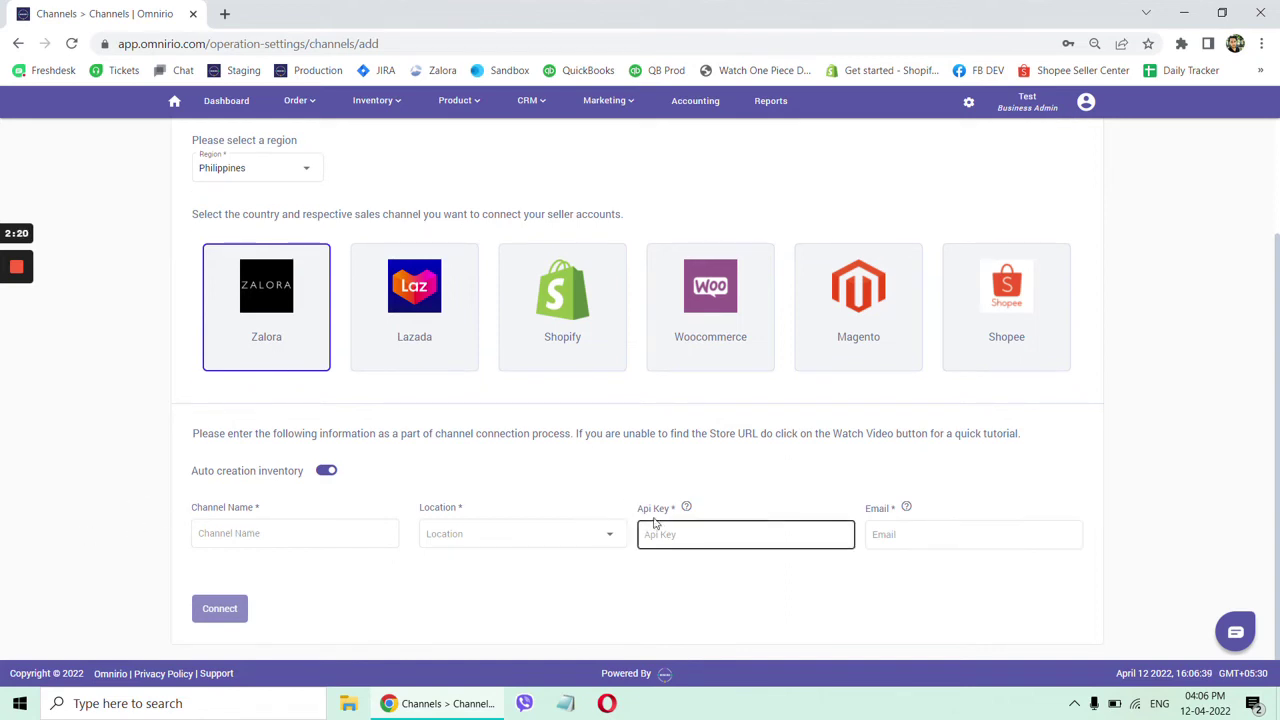
pyautogui.click(925, 549)
pyautogui.click(792, 584)
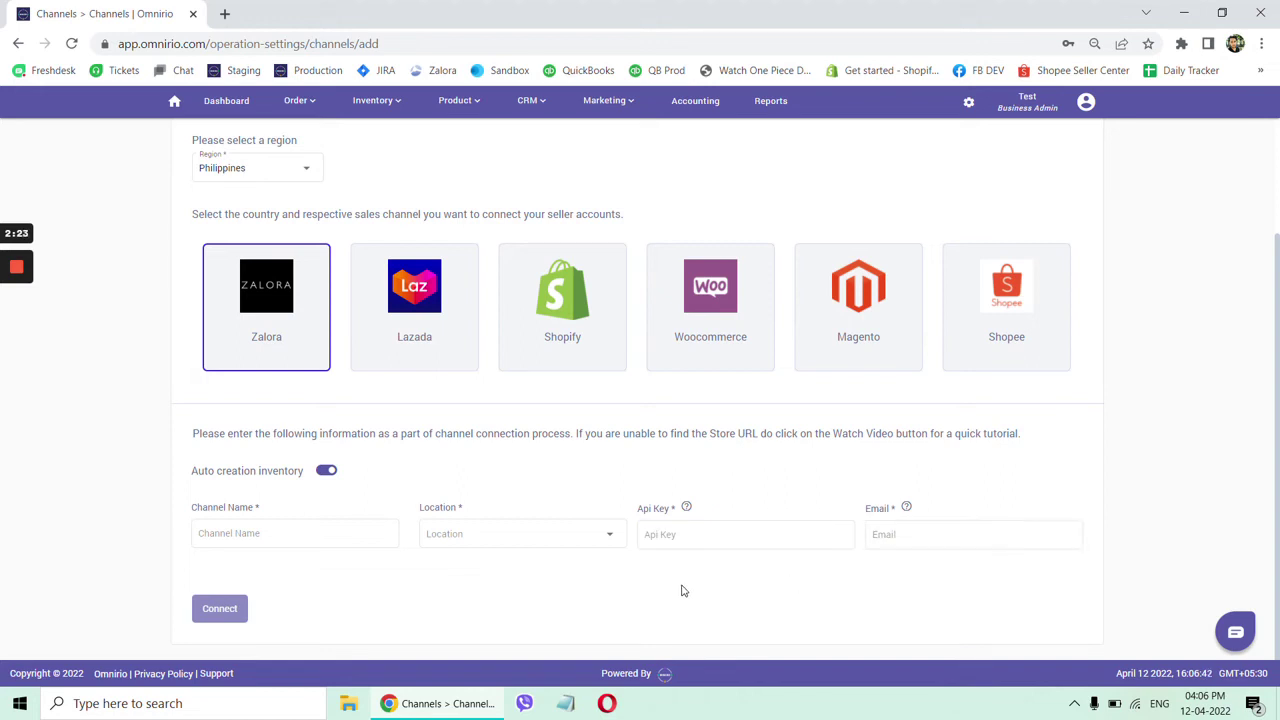
pyautogui.click(710, 545)
pyautogui.click(938, 548)
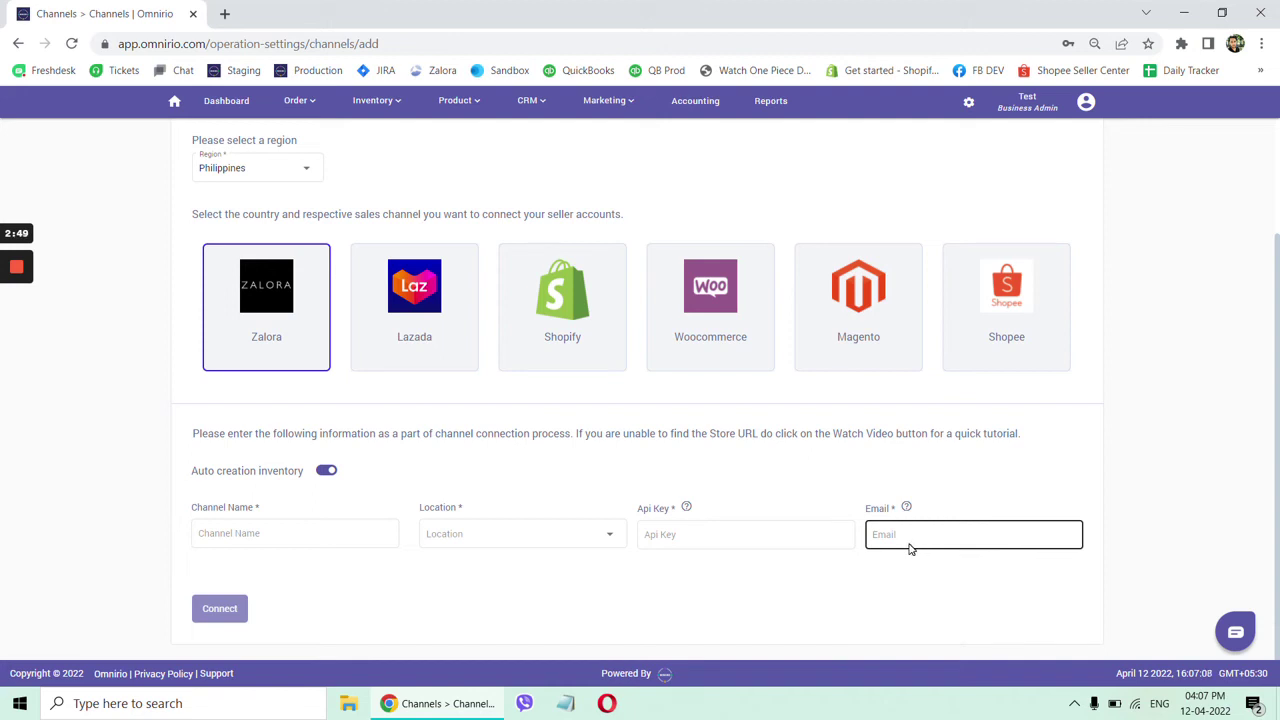
pyautogui.hotkey('shift', 'Tab')
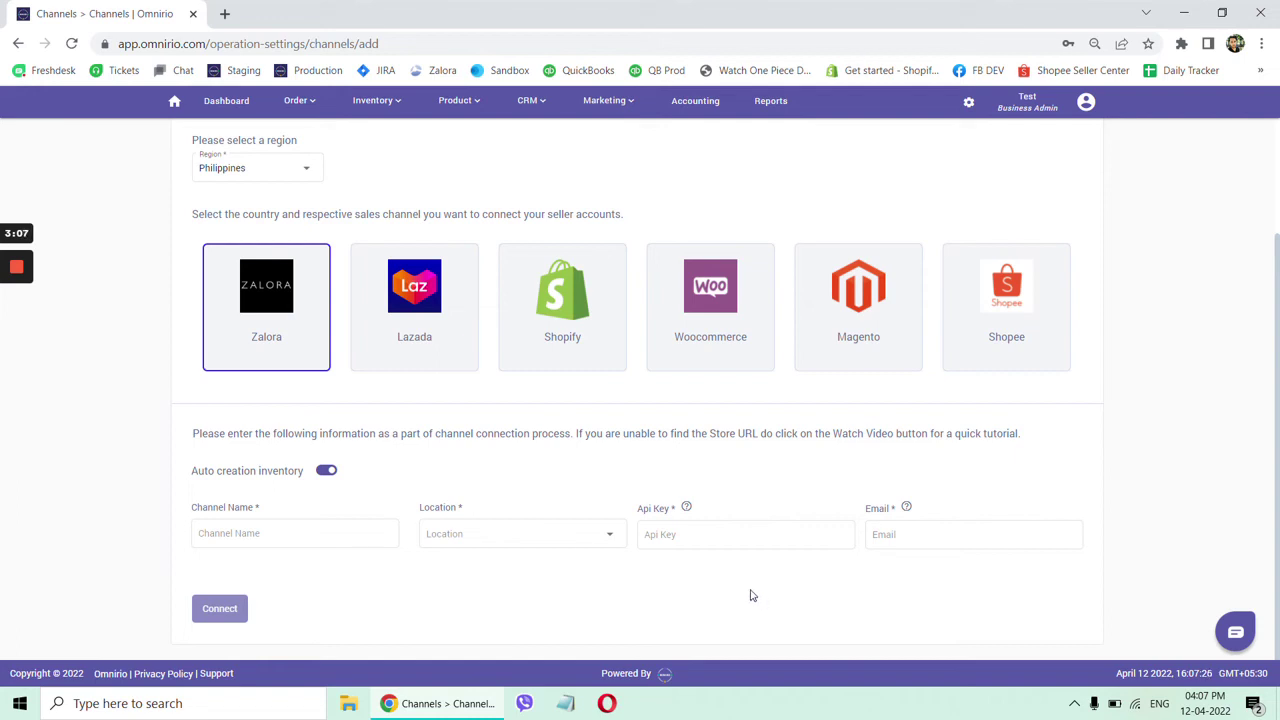
pyautogui.click(424, 348)
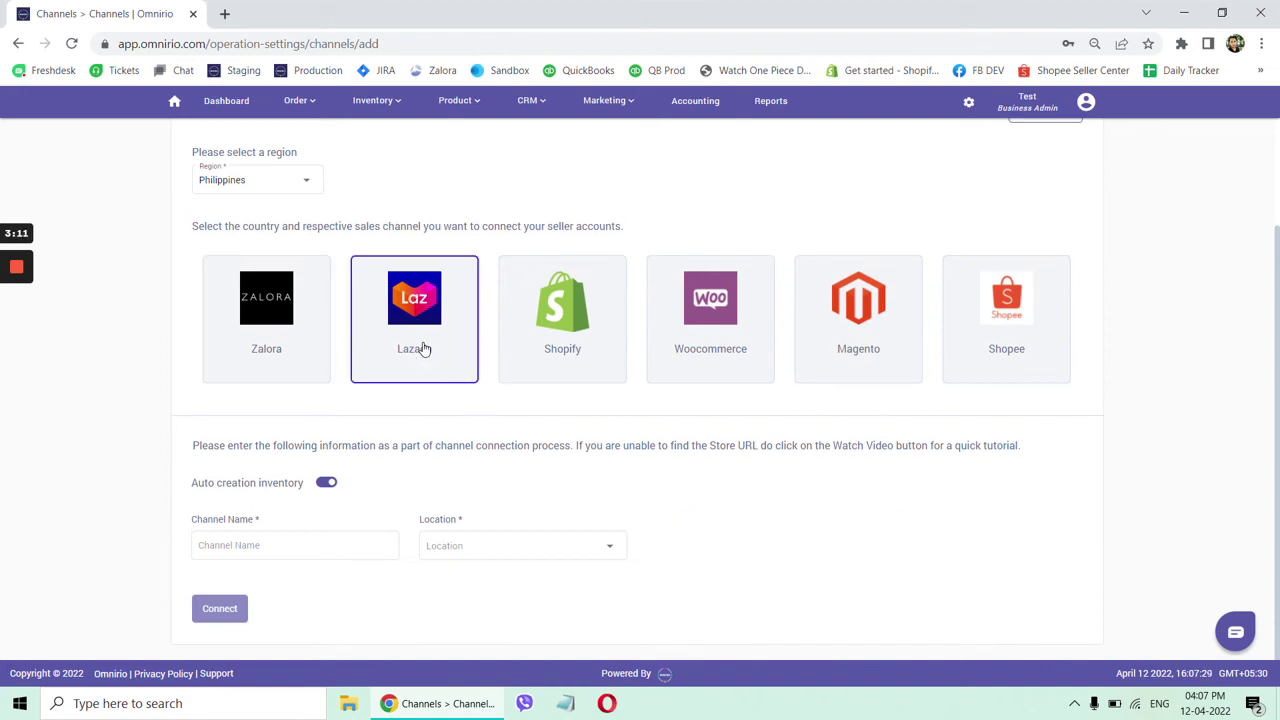
# - Name the channel 'Lazada', assign it the Store location, and submit the connection
pyautogui.click(320, 540)
pyautogui.write('Lazada')
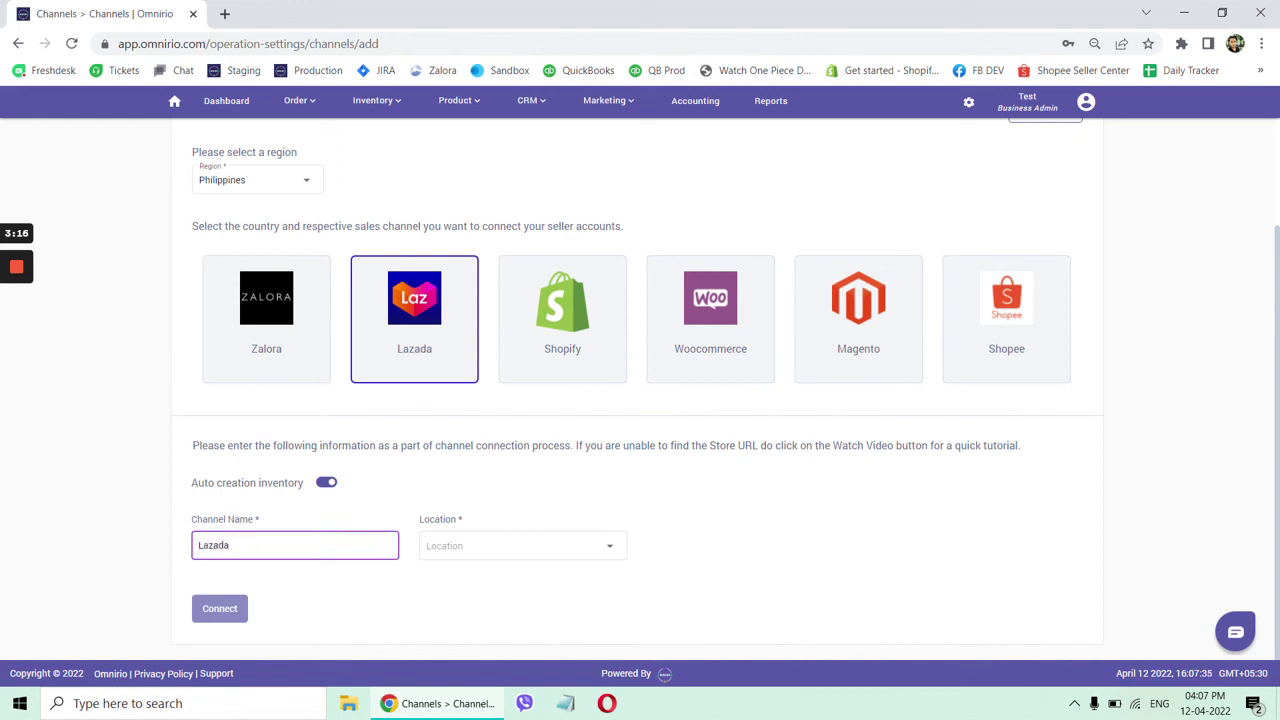
pyautogui.click(466, 562)
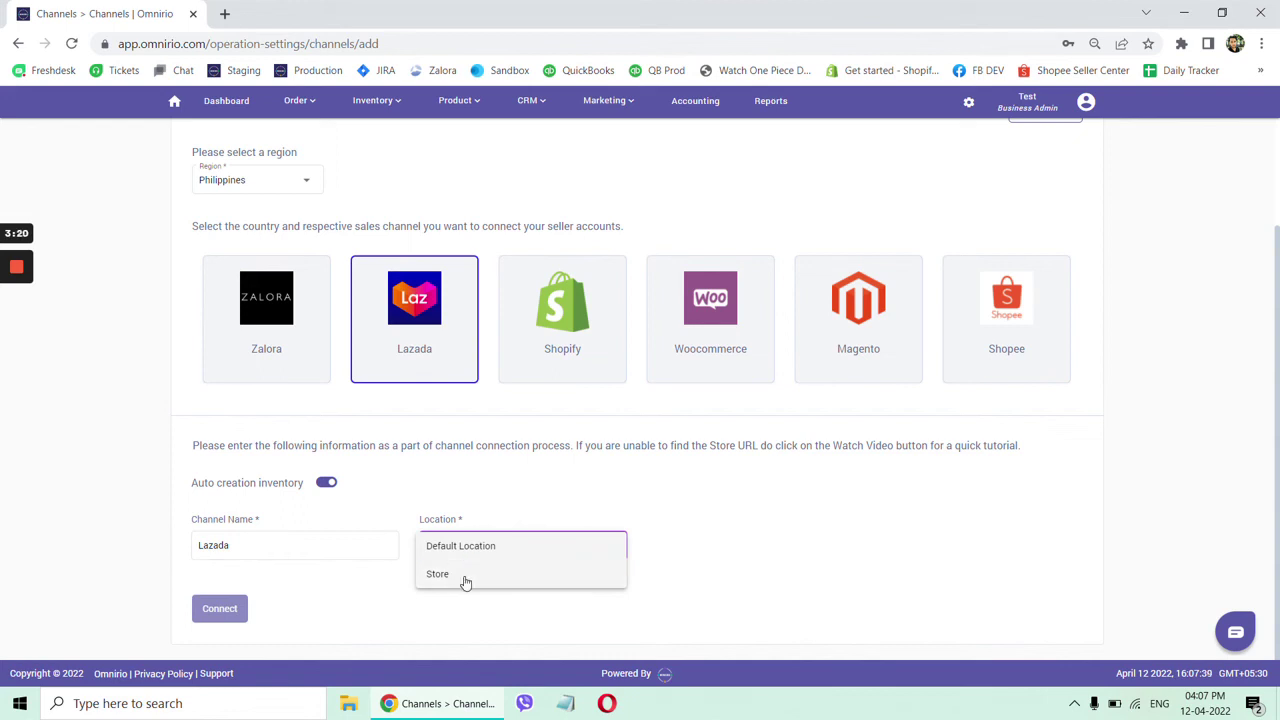
pyautogui.click(463, 578)
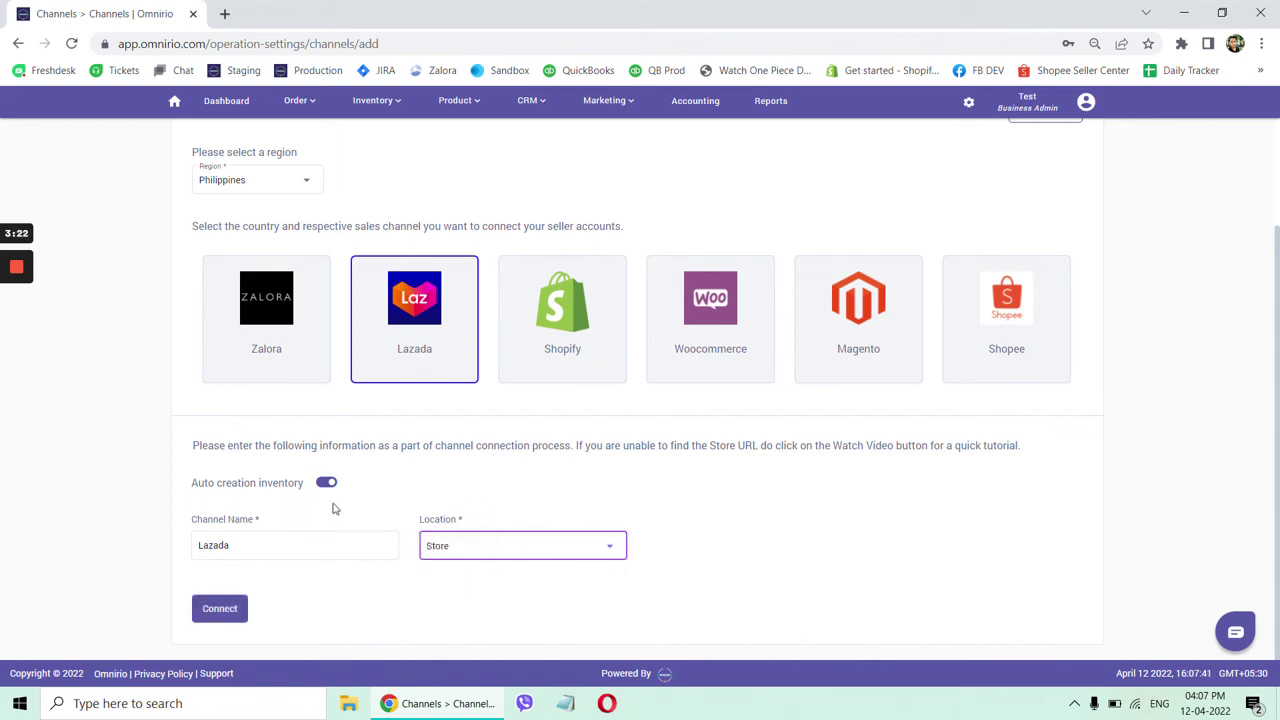
pyautogui.click(226, 621)
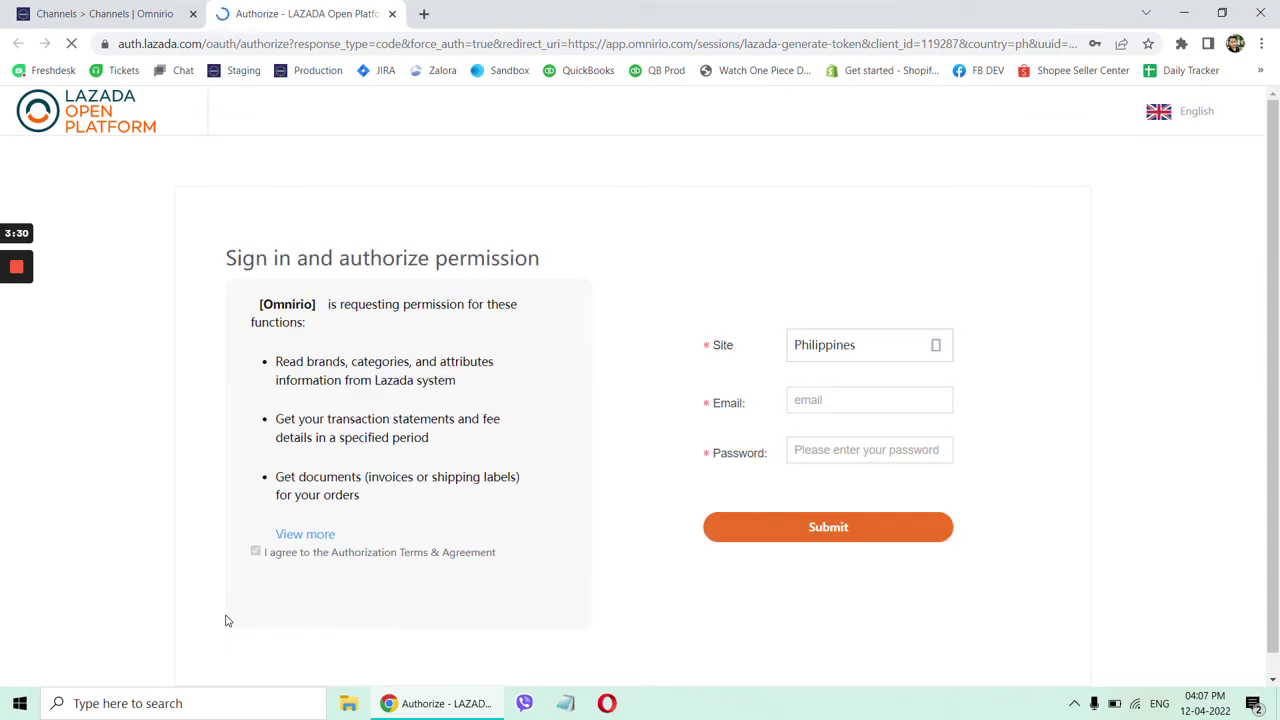
# - Submit the Lazada sign-in to authorize Omnirio's access
pyautogui.click(816, 530)
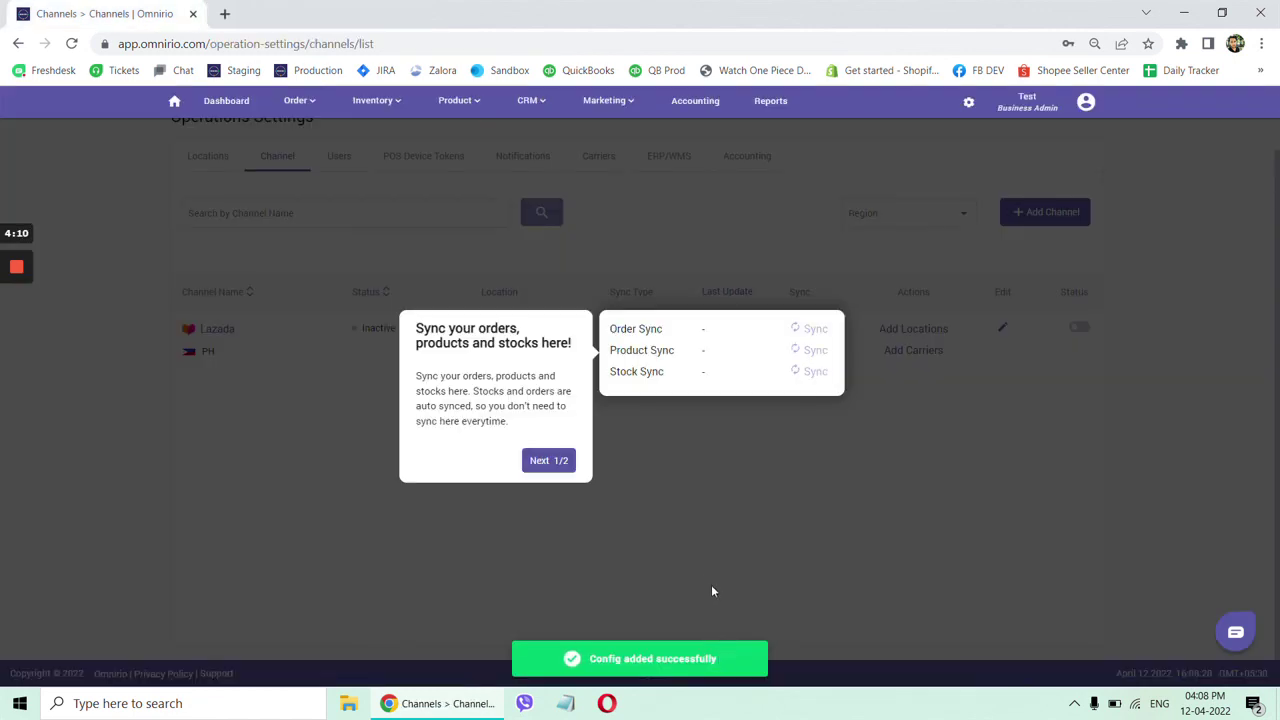
# - Dismiss the tour, start product and order sync for Lazada PH, and reload the page
pyautogui.click(695, 574)
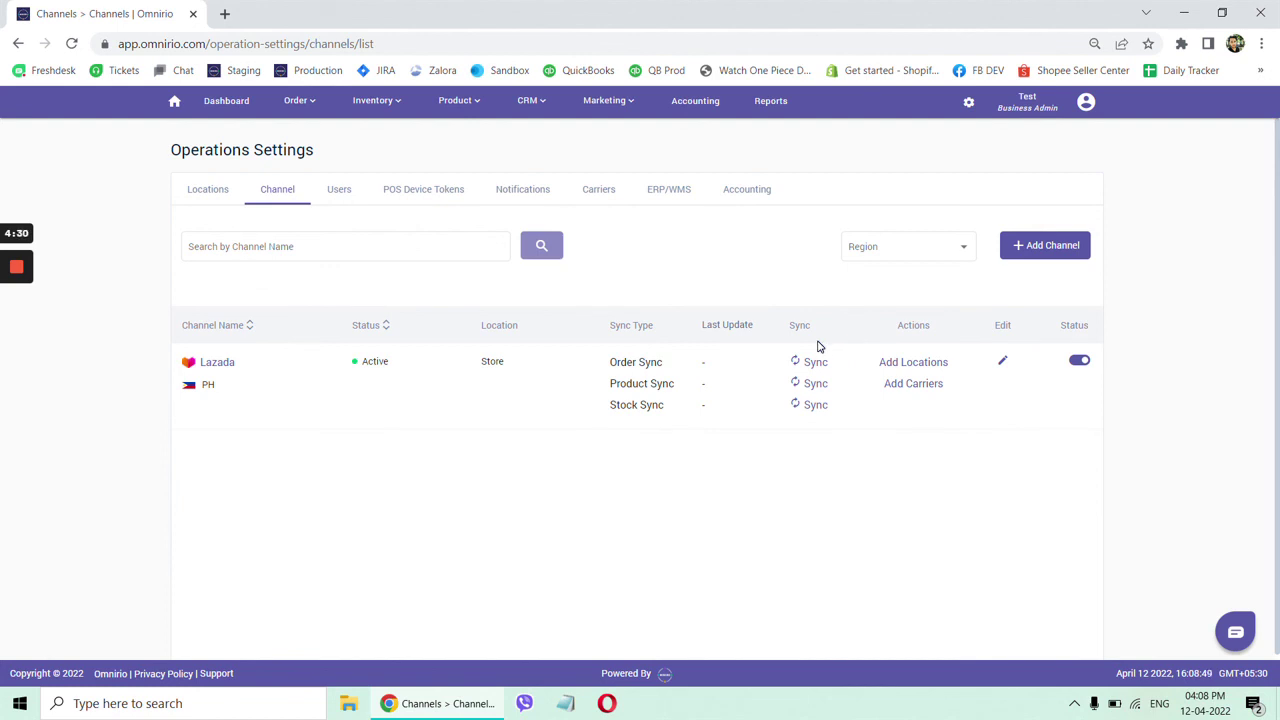
pyautogui.click(815, 385)
pyautogui.click(817, 364)
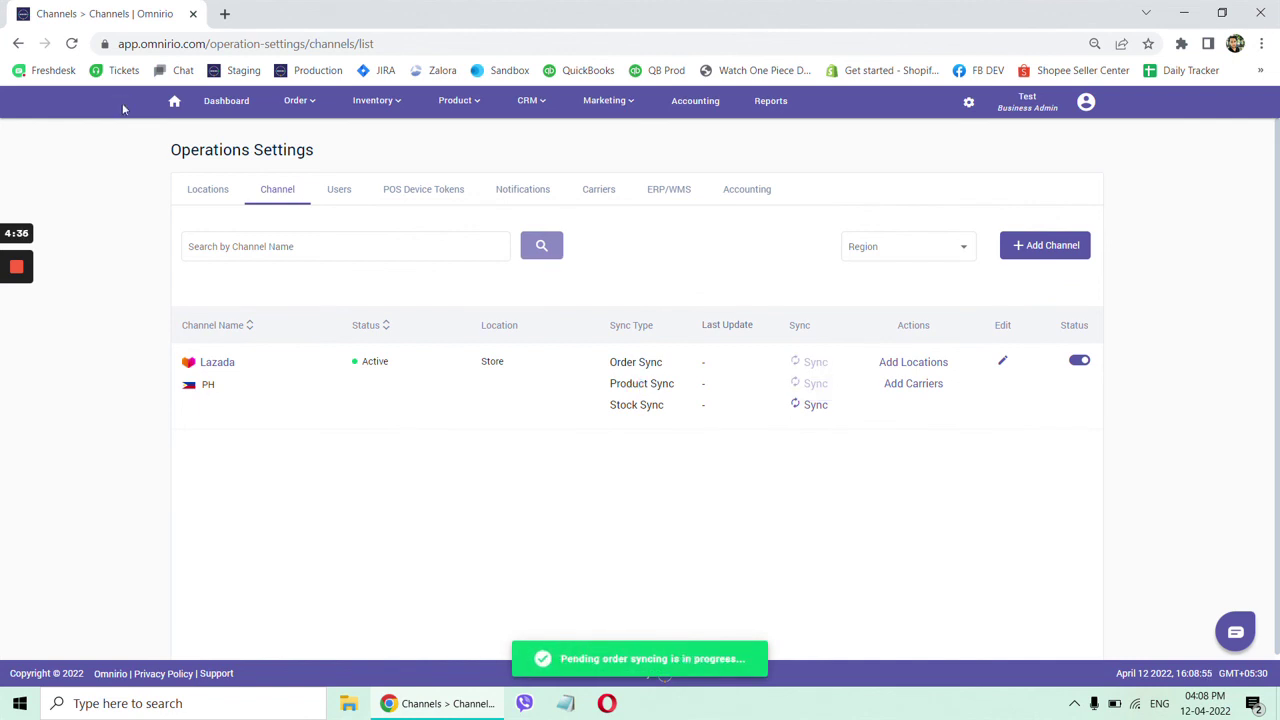
pyautogui.click(71, 43)
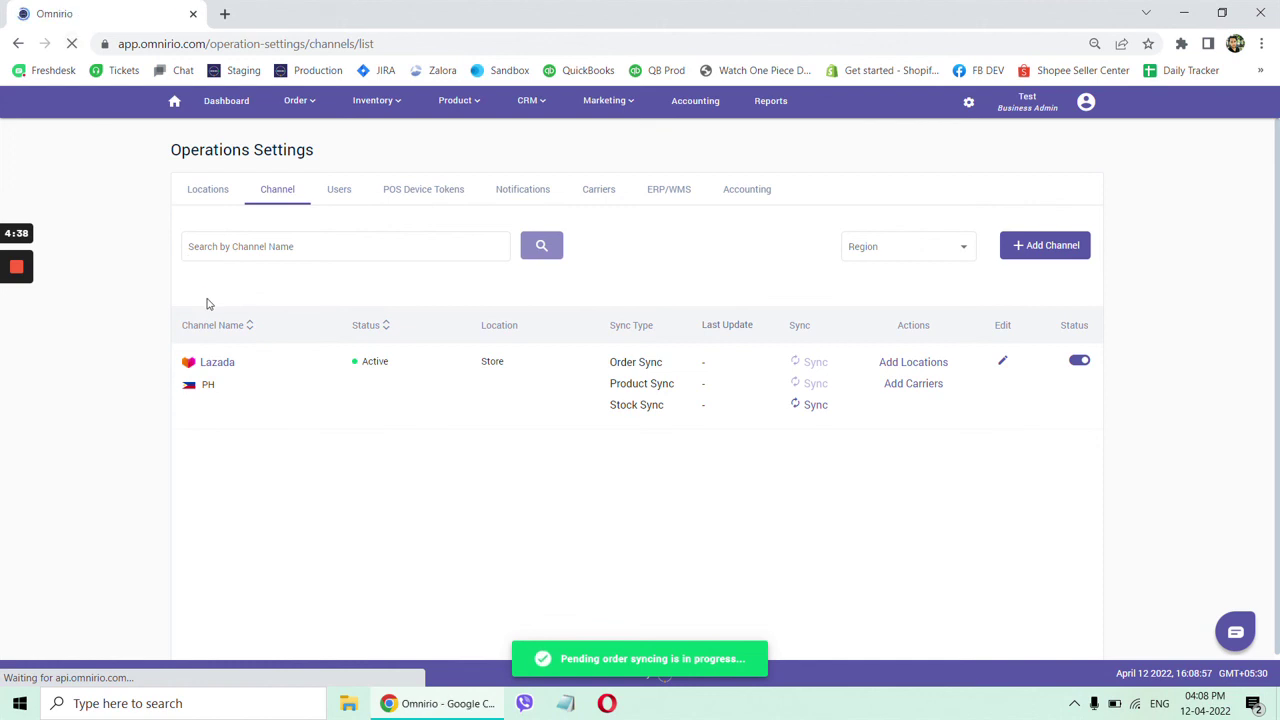